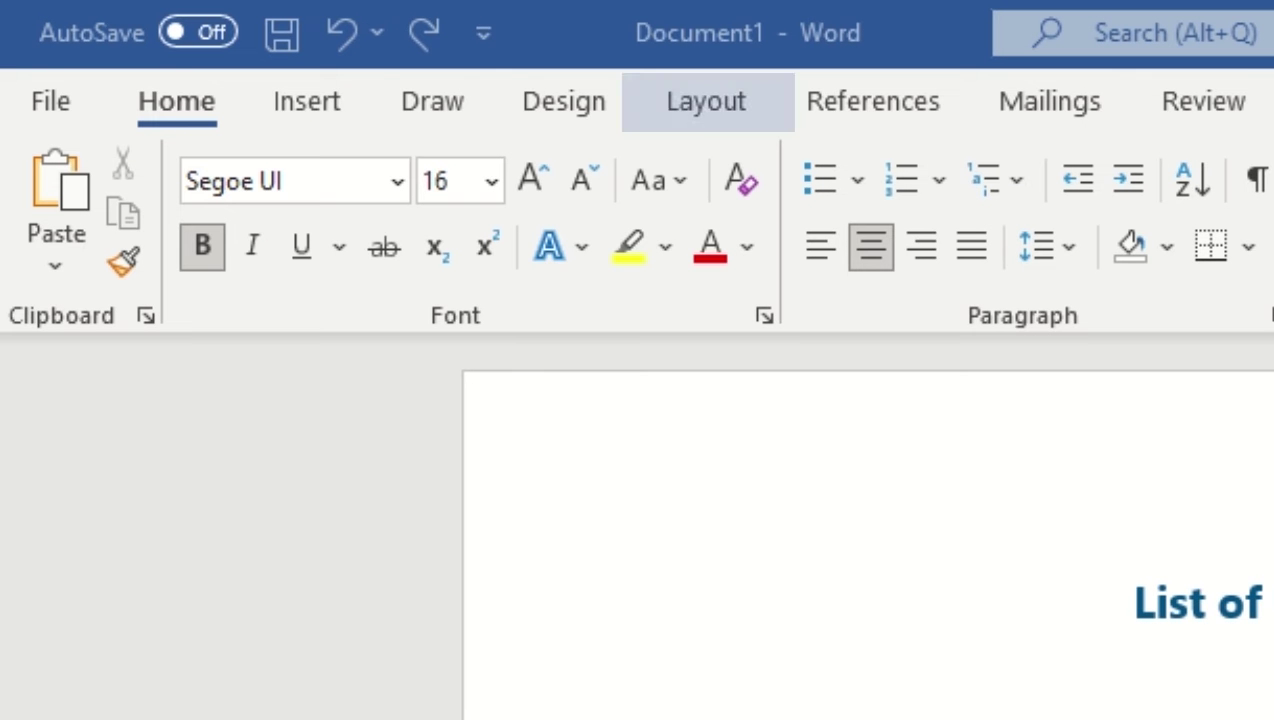
Set the title section to one column and insert a continuous section break after the title
left_click(690, 106)
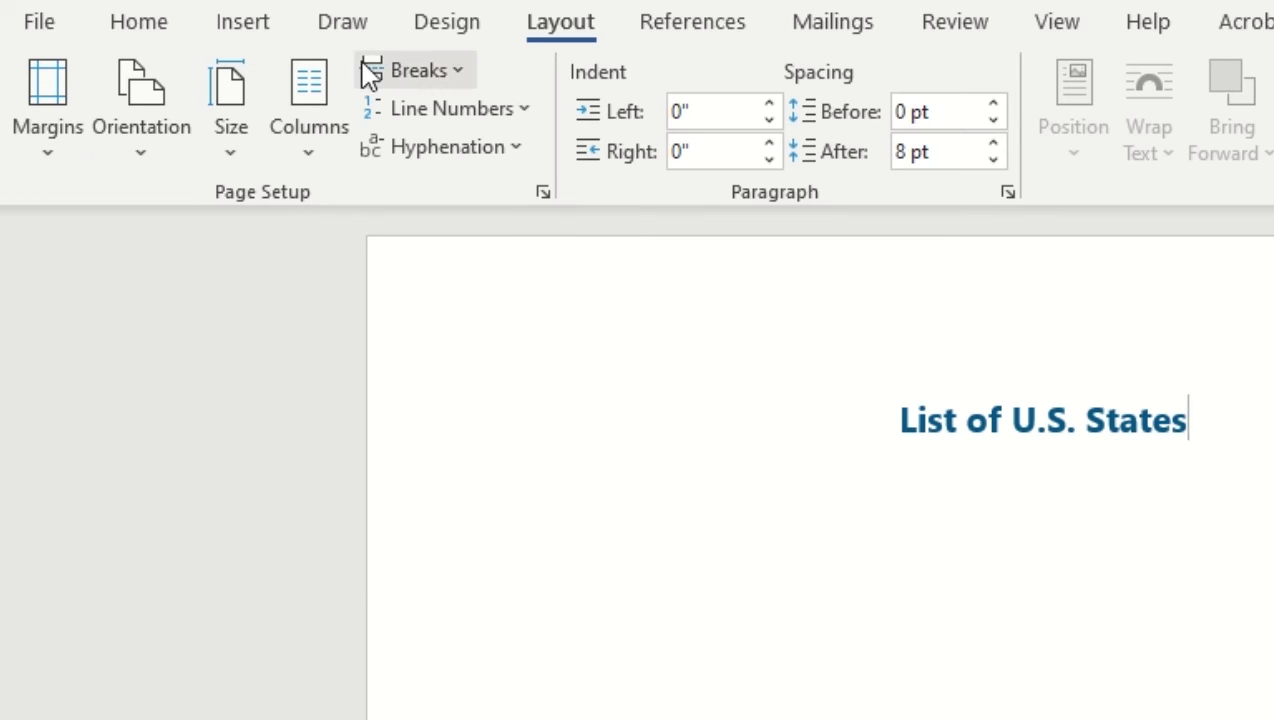
left_click(316, 94)
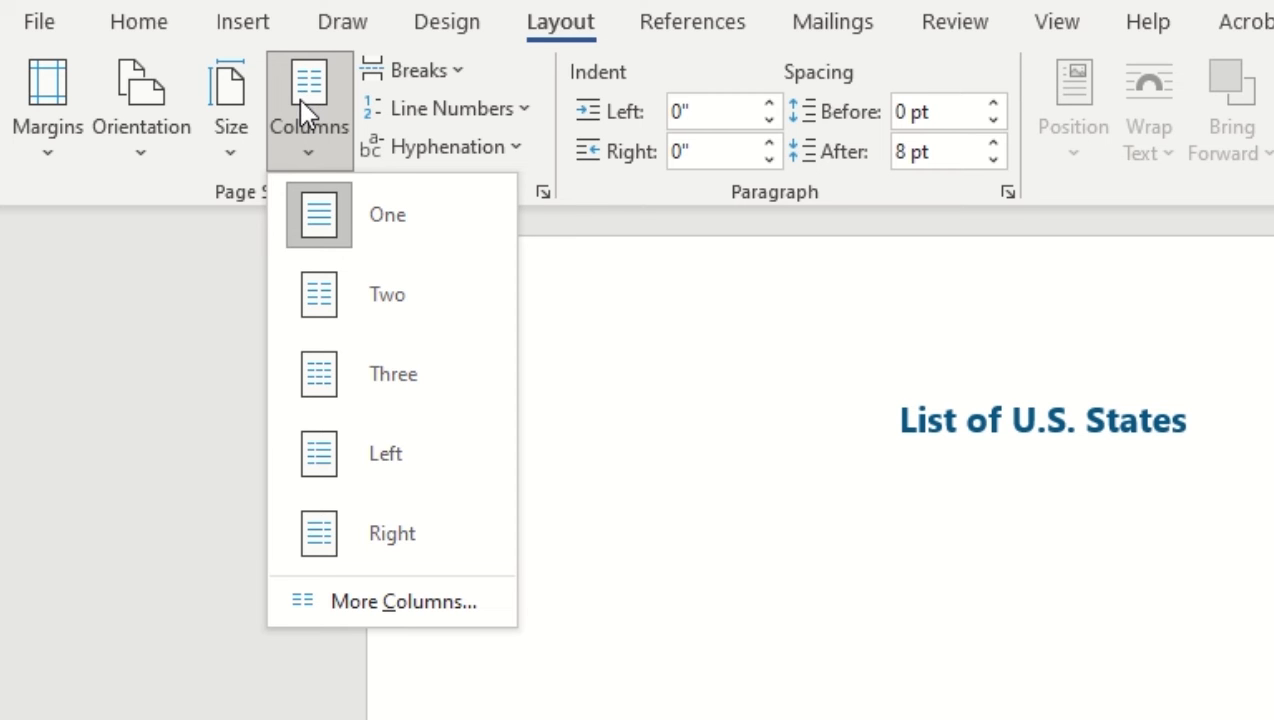
left_click(387, 205)
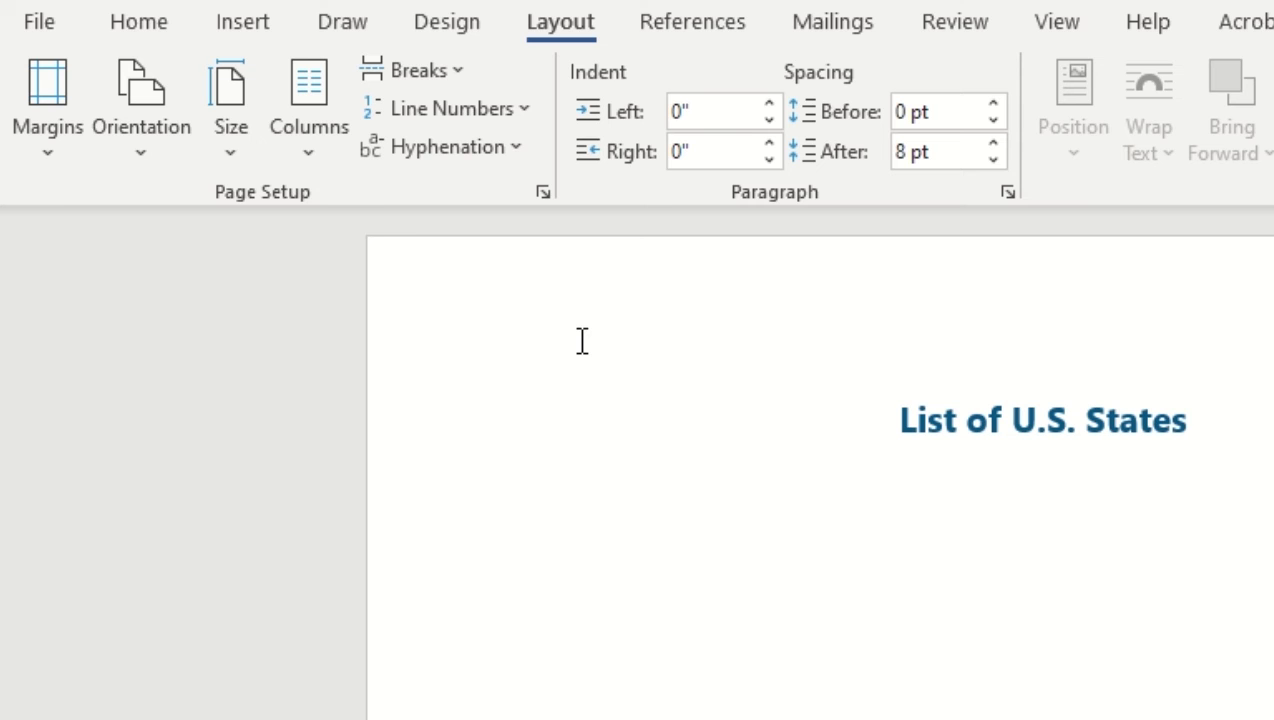
left_click(430, 80)
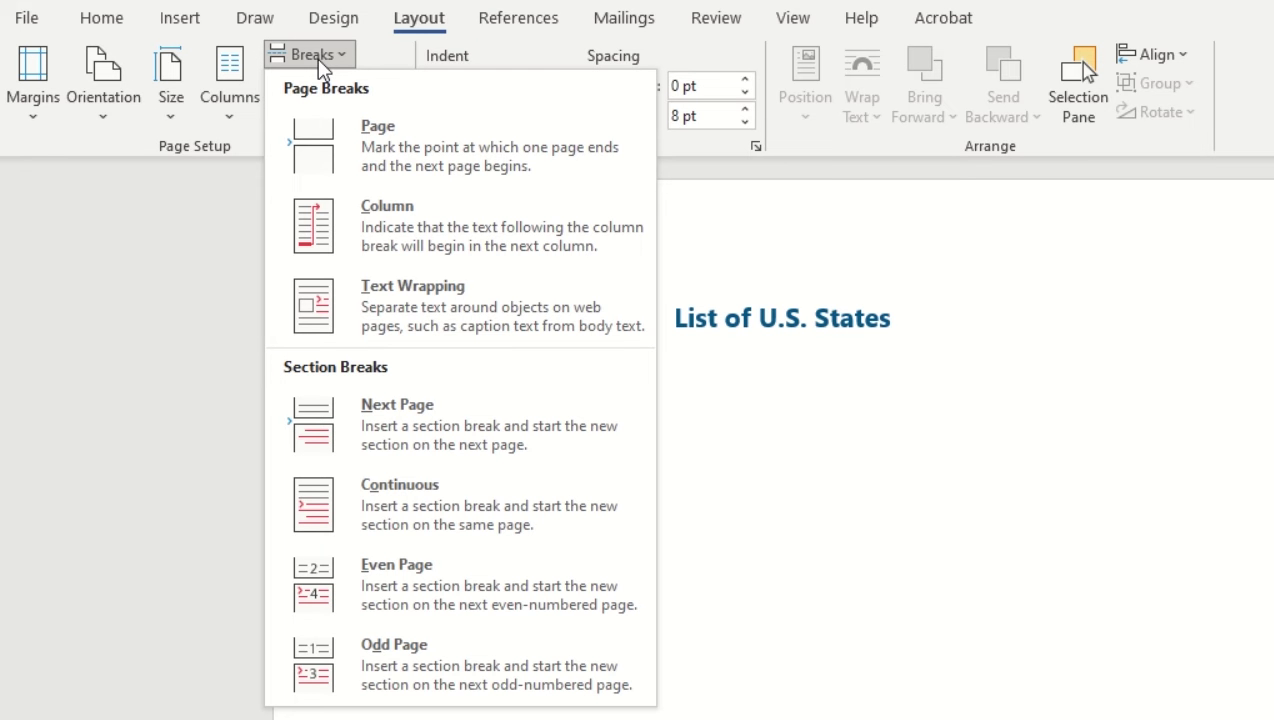
left_click(475, 497)
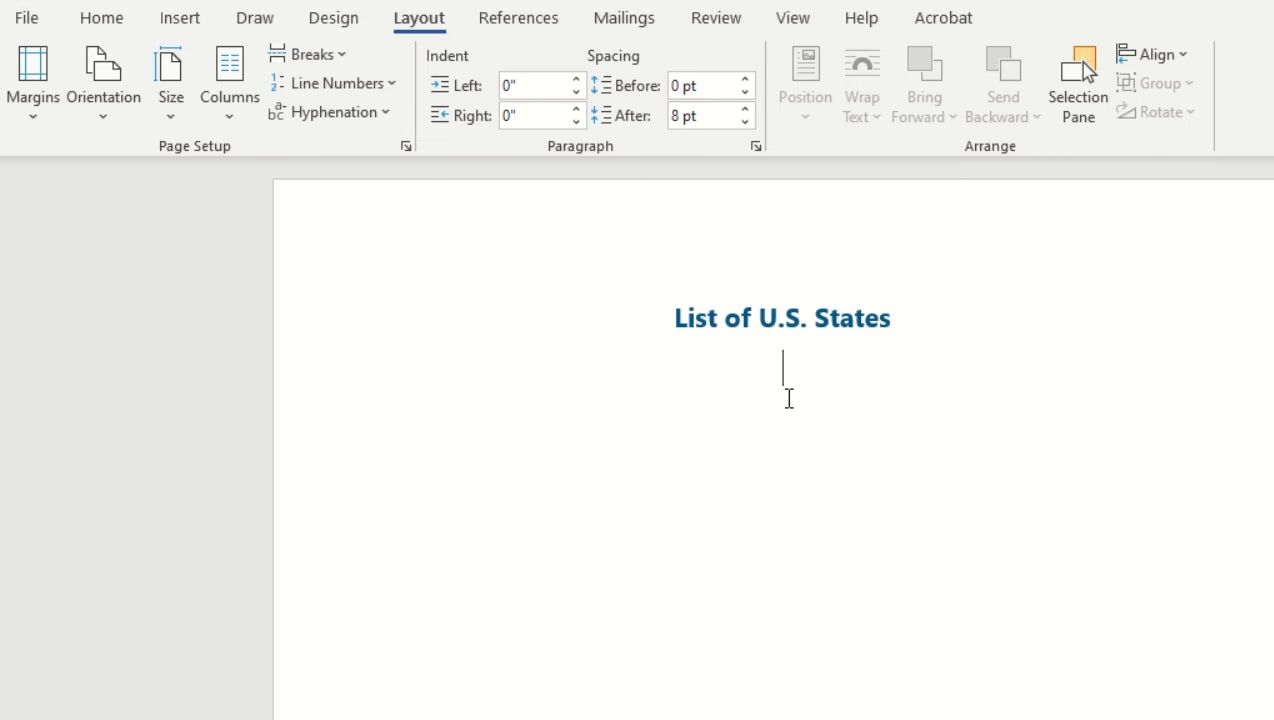
Show the formatting marks to check the section break after the title, and hide them again
left_click(103, 19)
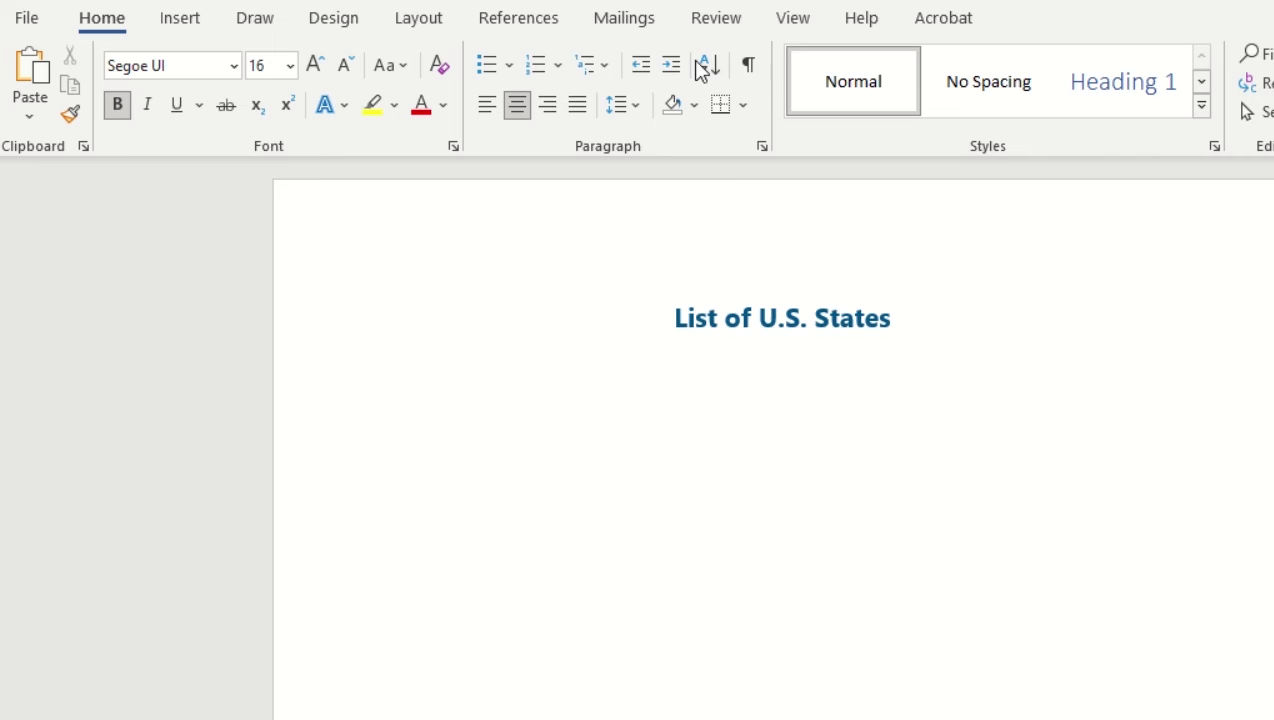
left_click(750, 70)
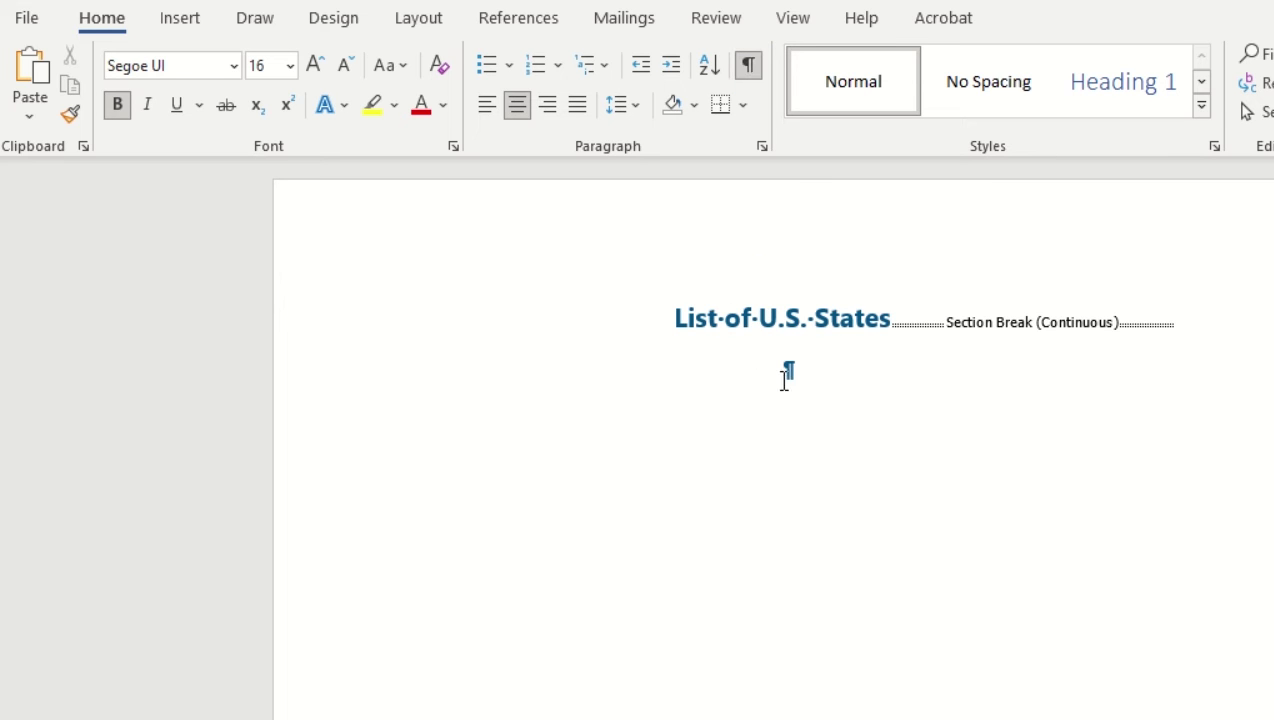
left_click(894, 318)
key("ctrl+shift+8")
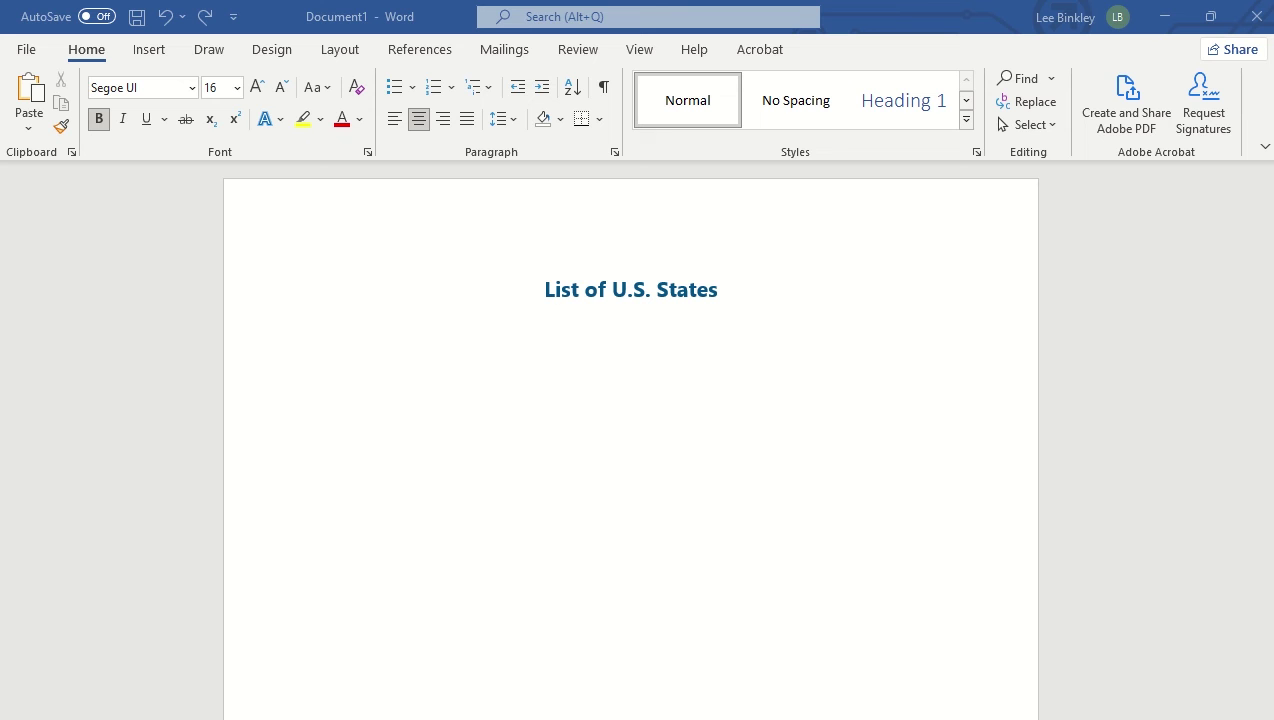
Paste the list of U.S. states, from Alabama to Wyoming, below the title
key("Return")
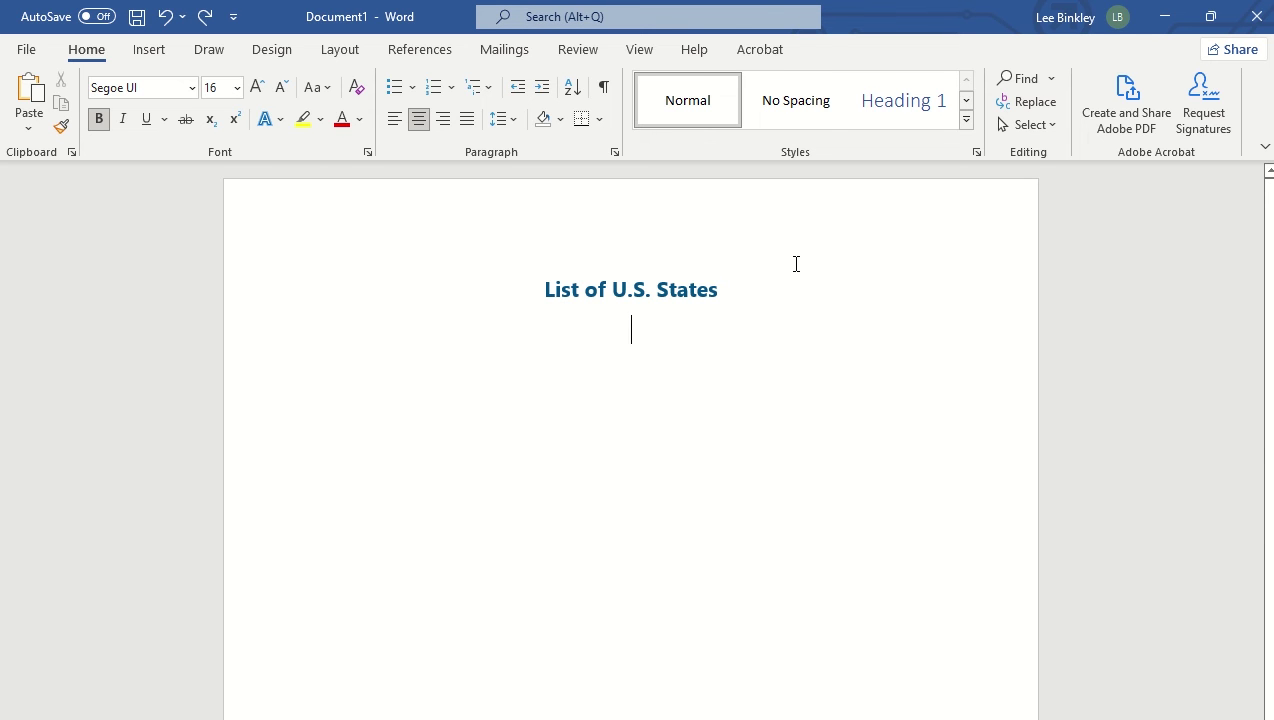
type("Alabama Alaska Arizona Arkansas California Colorado Connecticut Delaware Florida Georgia Hawaii Idaho Illinois Indiana Iowa Kansas Kentucky Louisiana Maine Maryland Massachusetts Michigan Minnesota Mississippi Missouri Montana Nebraska Nevada New Hampshire New Jersey New Mexico New York North Carolina North Dakota Ohio Oklahoma Oregon Pennsylvania Rhode Island South Carolina South Dakota Tennessee Texas Utah Vermont Virginia Washington West Virginia Wisconsin Wyoming")
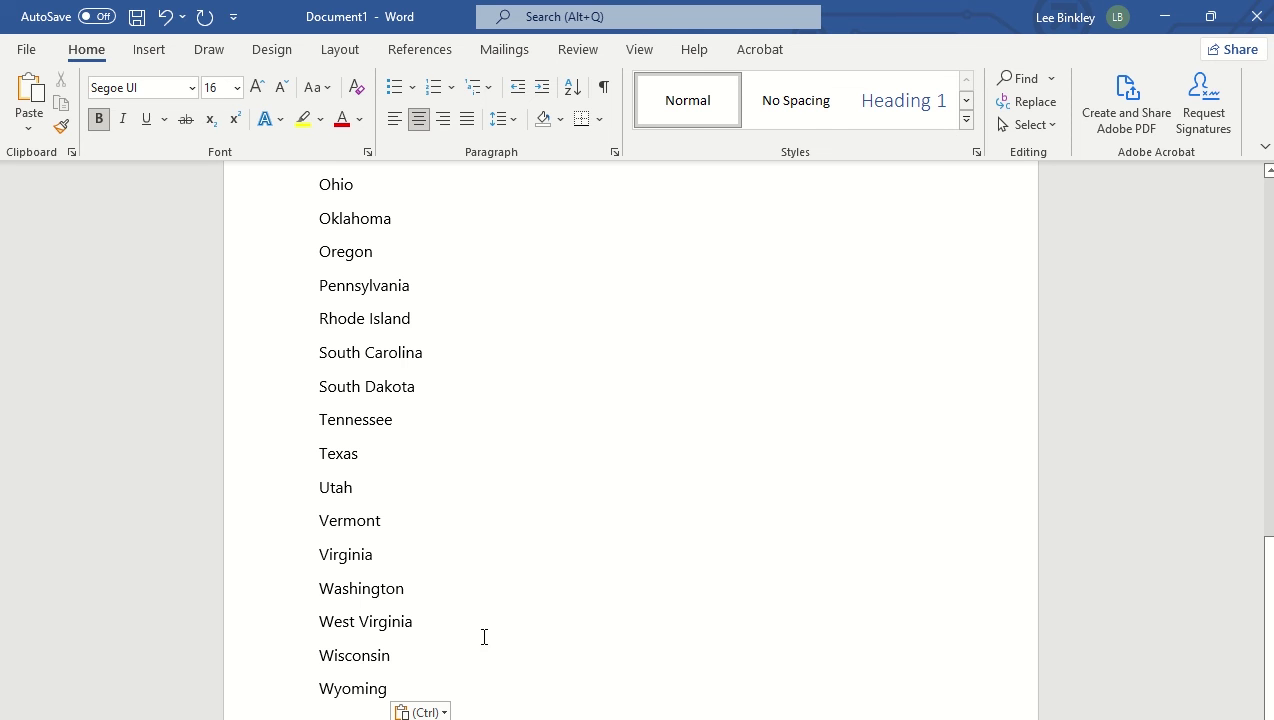
scroll(472, 654, "up", 2)
scroll(472, 654, "up", 8)
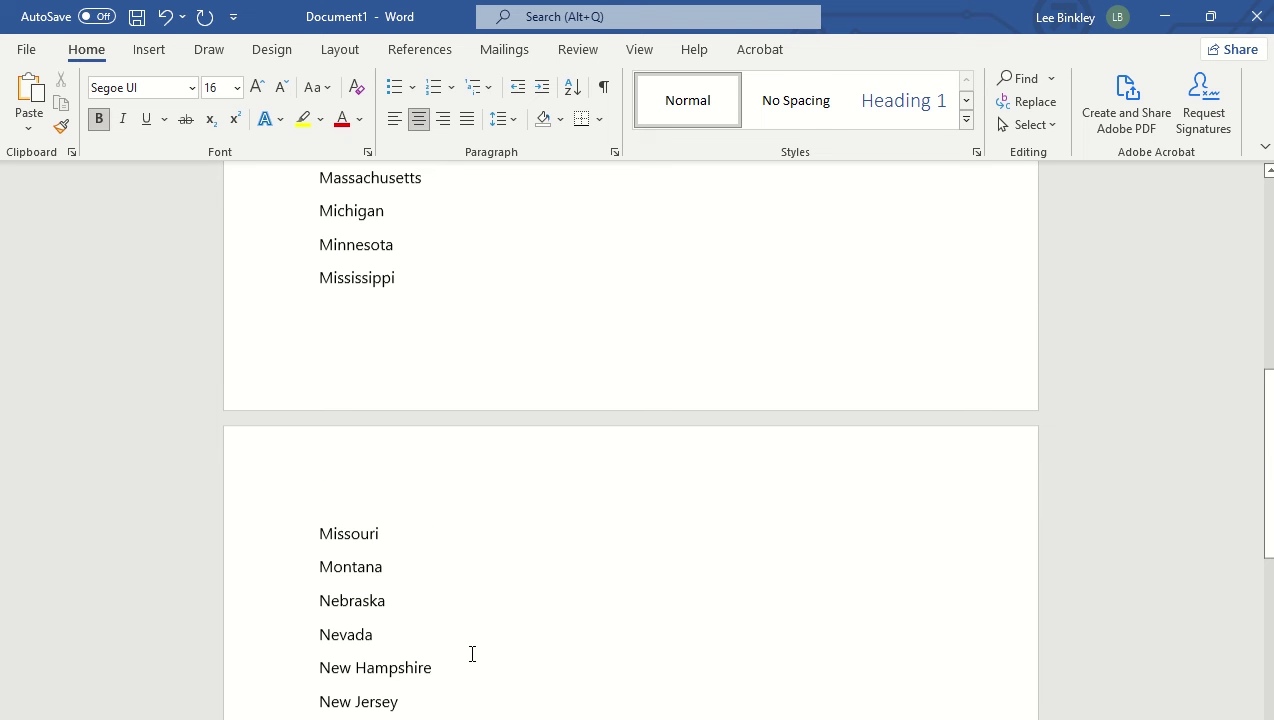
scroll(474, 654, "up", 4)
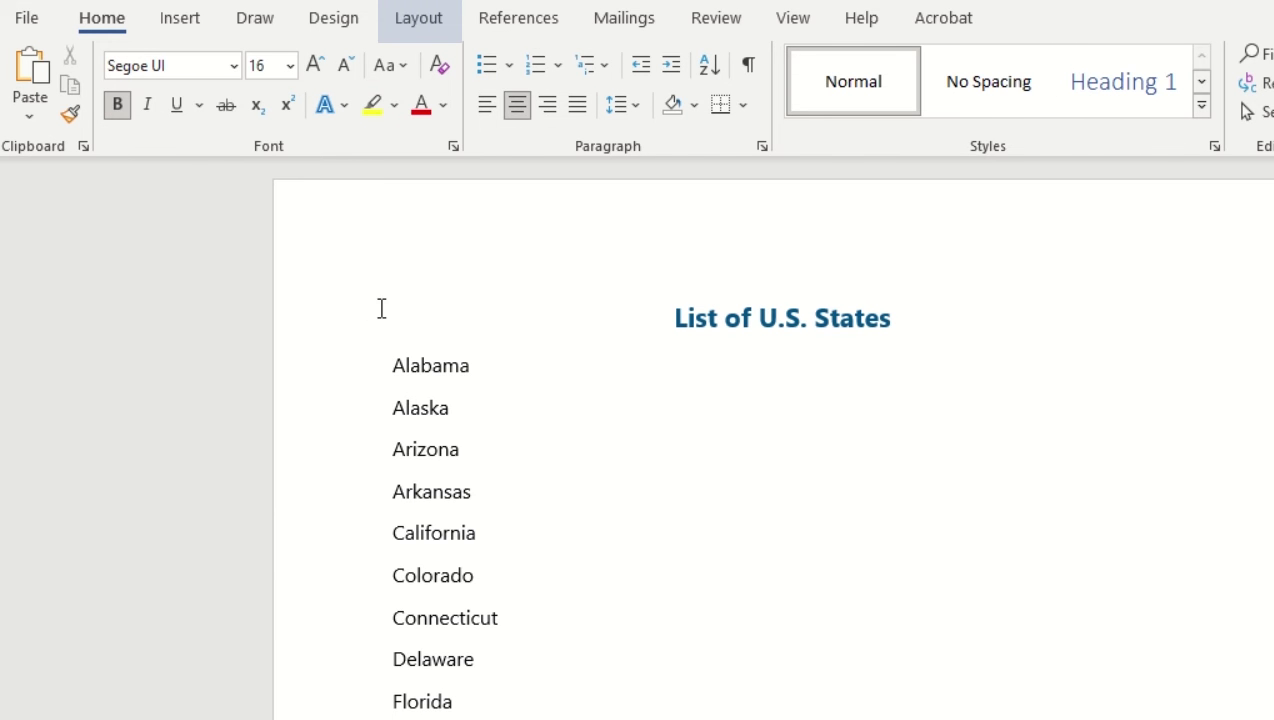
Lay out the list of states in three columns and check how it fills the page
left_click(418, 22)
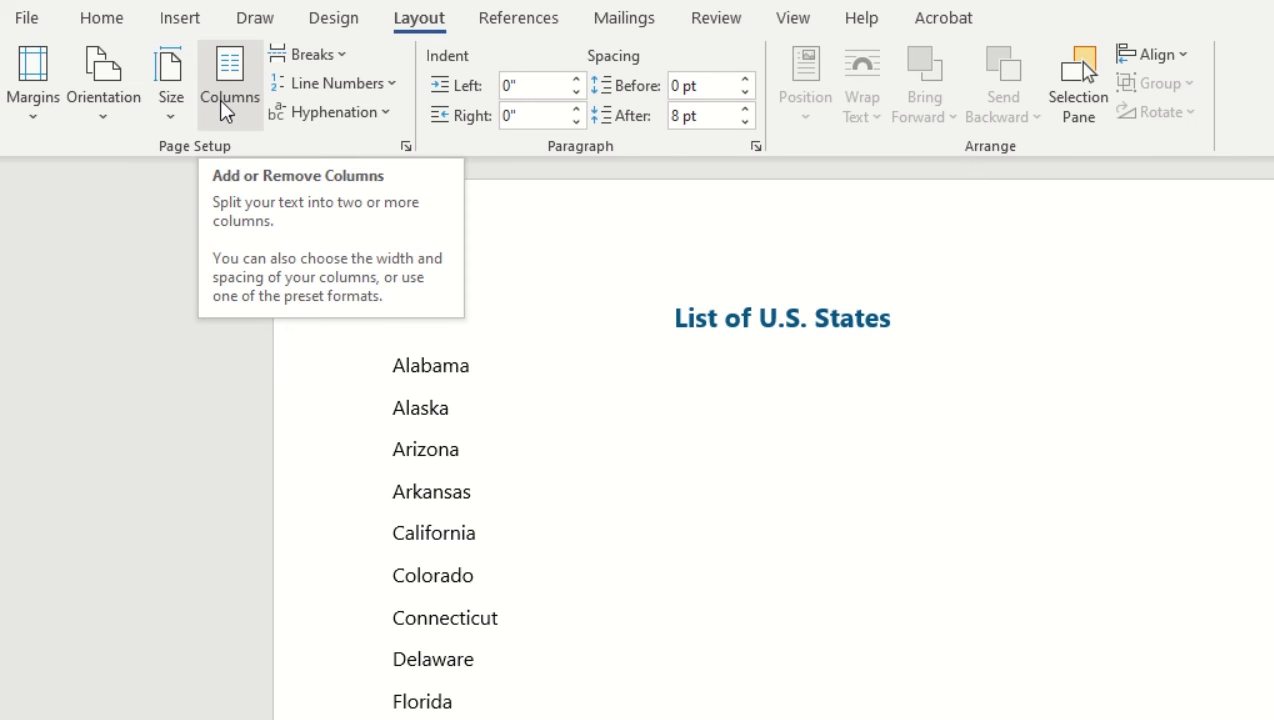
left_click(221, 110)
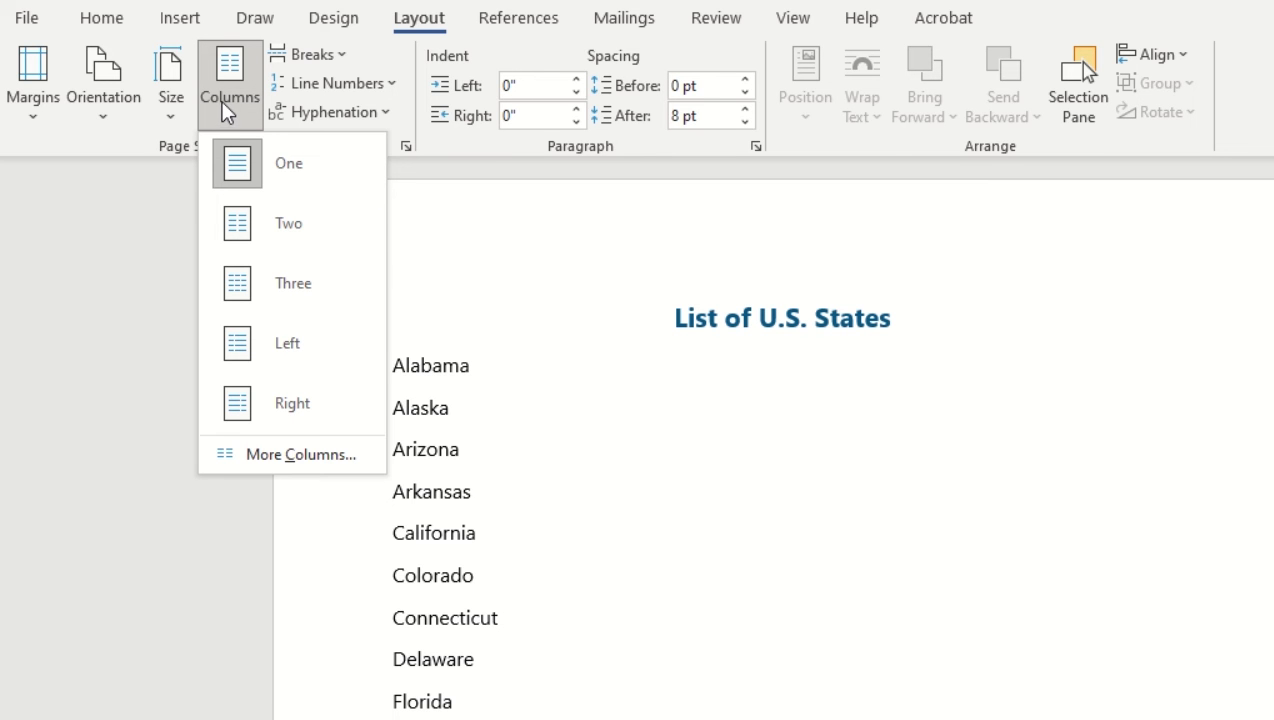
left_click(307, 287)
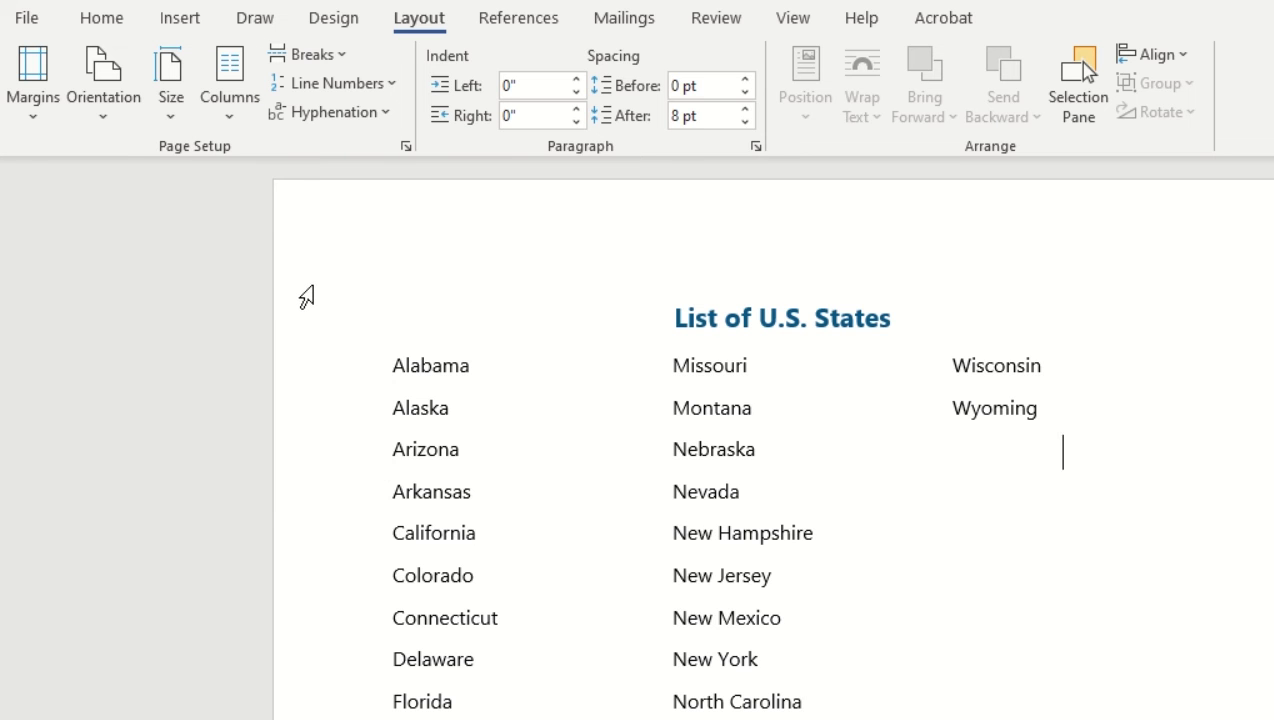
scroll(845, 537, "down", 3)
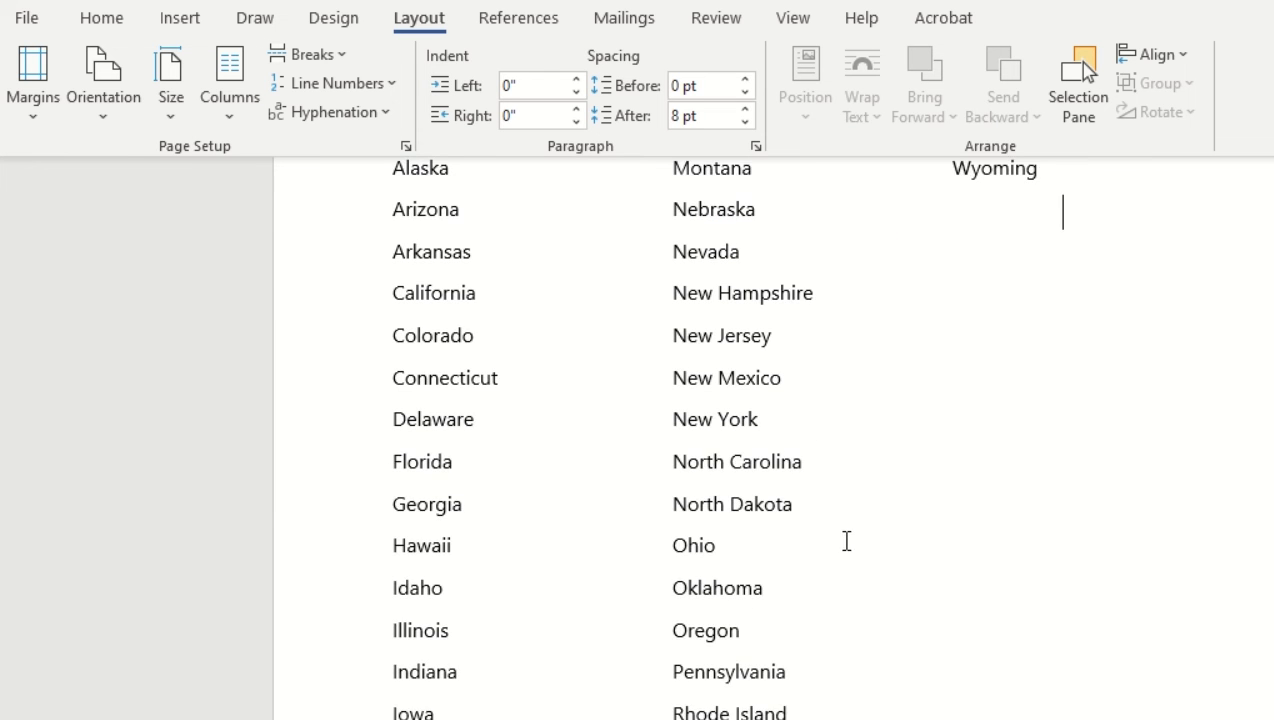
scroll(846, 541, "down", 2)
scroll(902, 637, "up", 3)
scroll(902, 637, "up", 2)
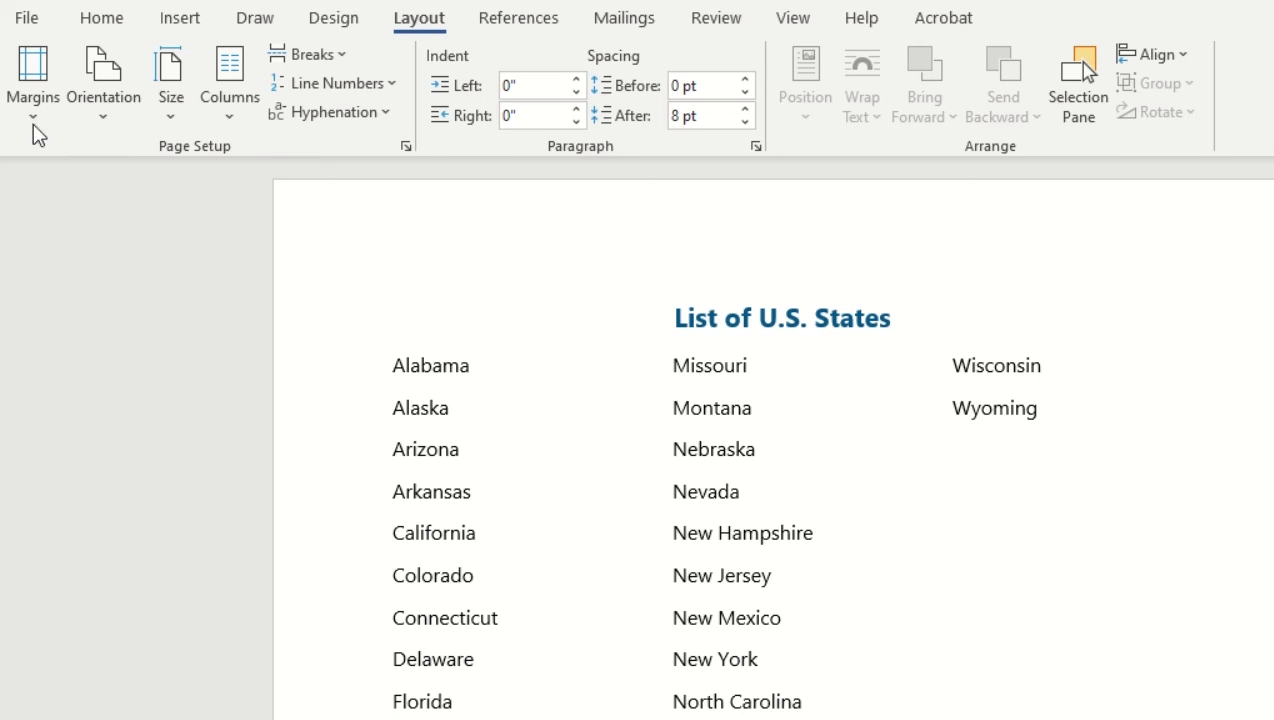
Change the list of states to two columns and review the layout
left_click(237, 100)
left_click(286, 230)
scroll(277, 236, "down", 2)
scroll(481, 487, "up", 6)
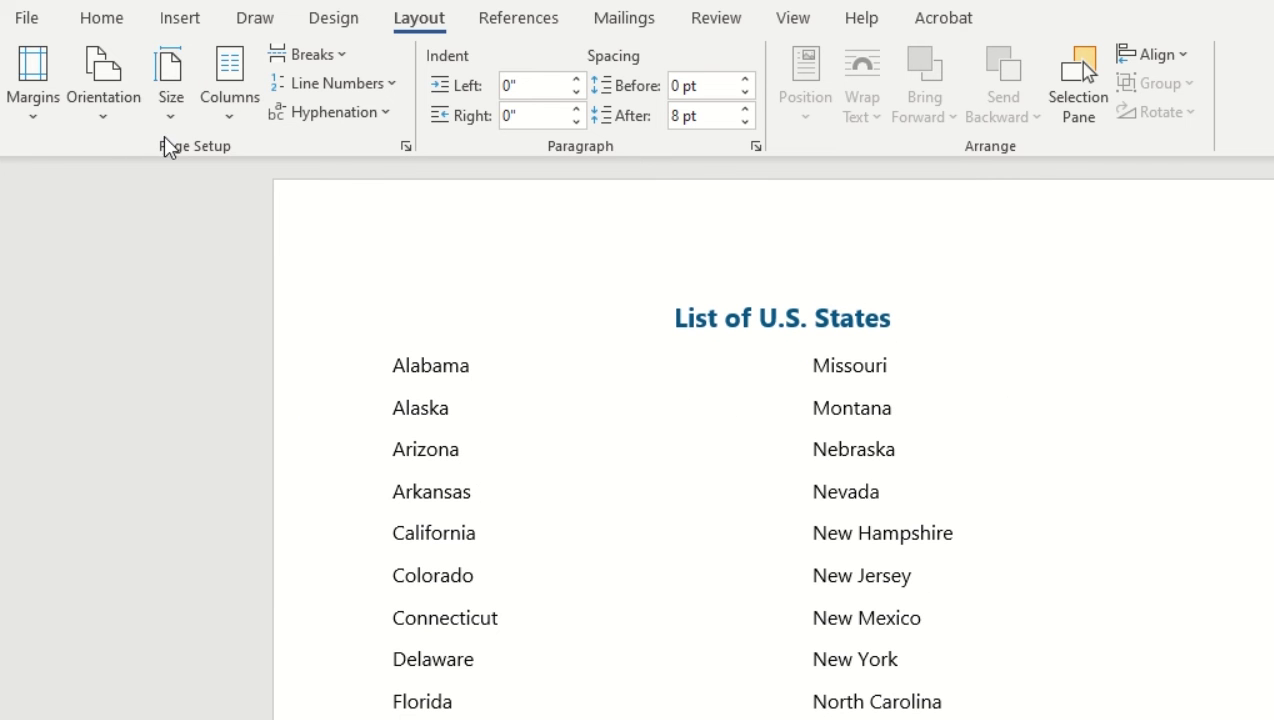
Return the list of states to a single column and review the pages
left_click(226, 105)
left_click(266, 181)
scroll(546, 412, "down", 2)
scroll(563, 421, "up", 10)
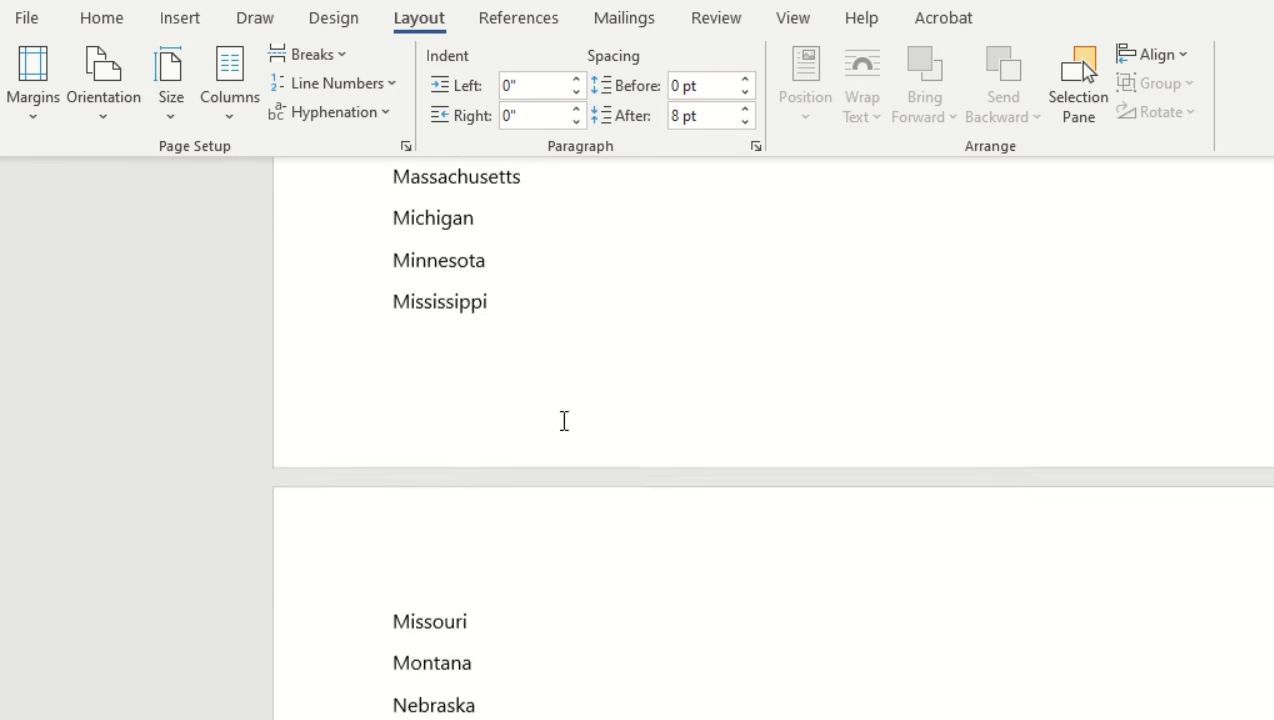
scroll(564, 421, "up", 5)
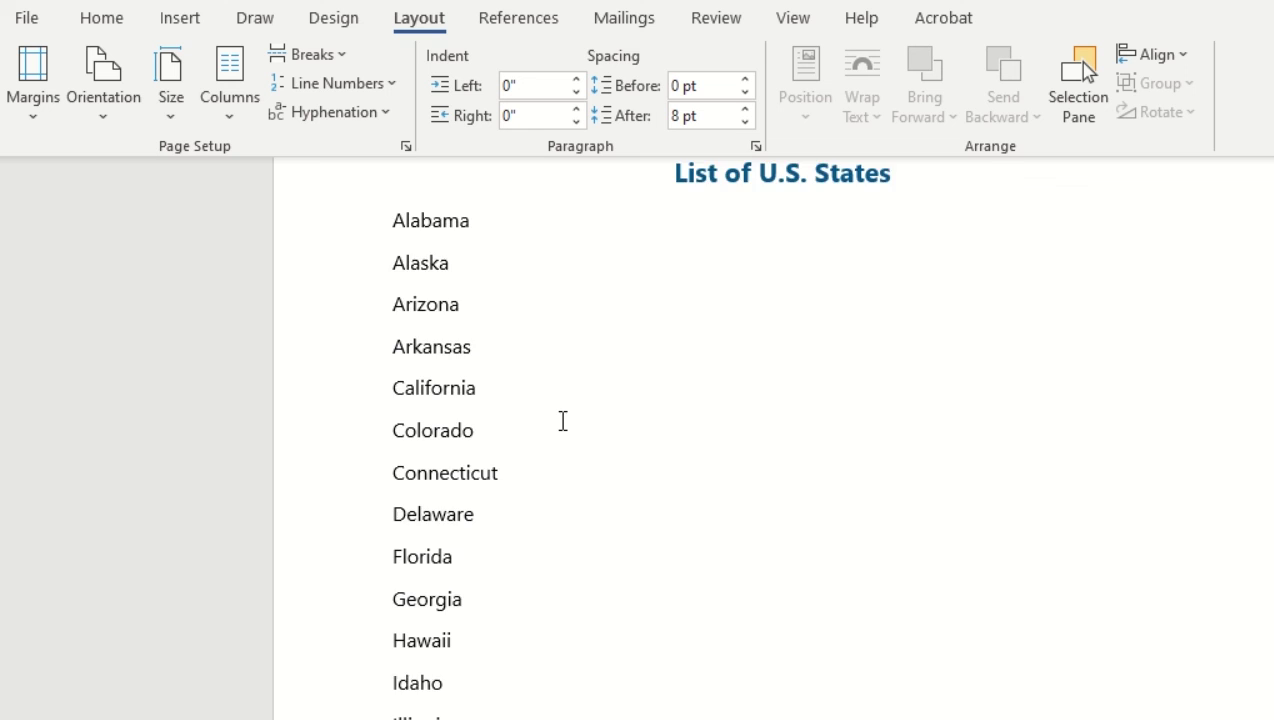
Try higher and lower column counts in the detailed column settings for this section without applying them
left_click(232, 104)
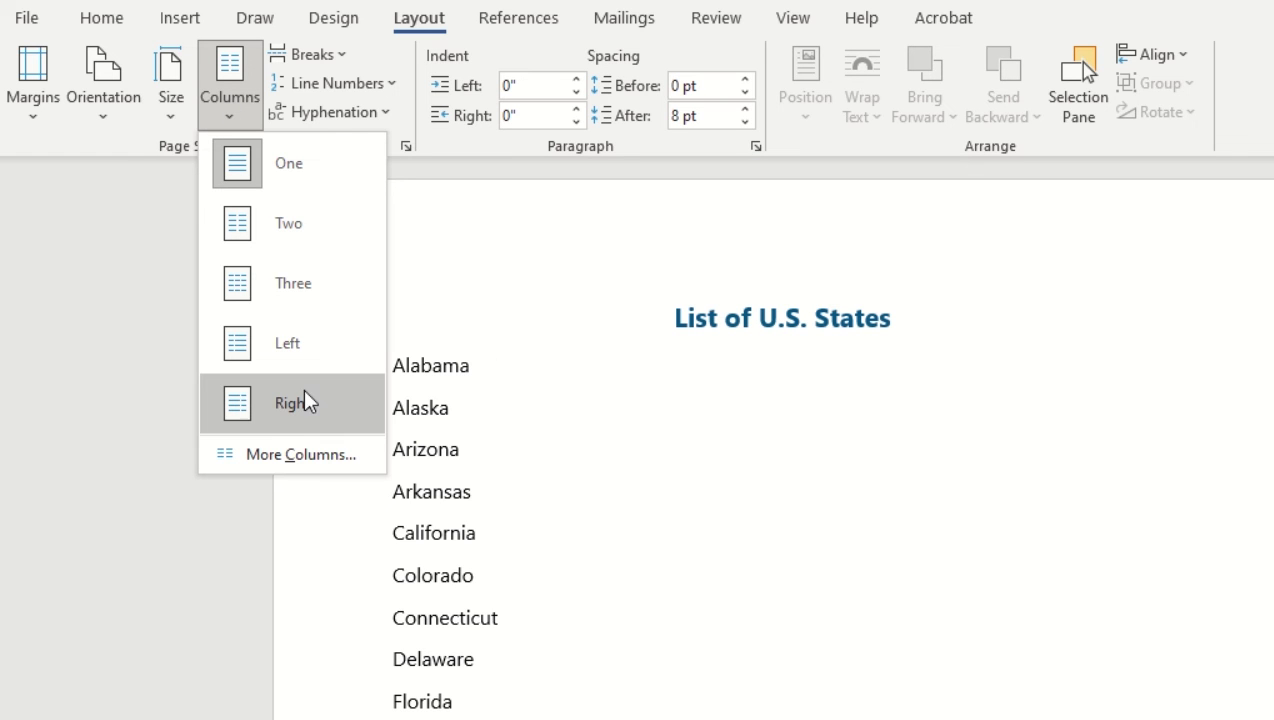
left_click(294, 451)
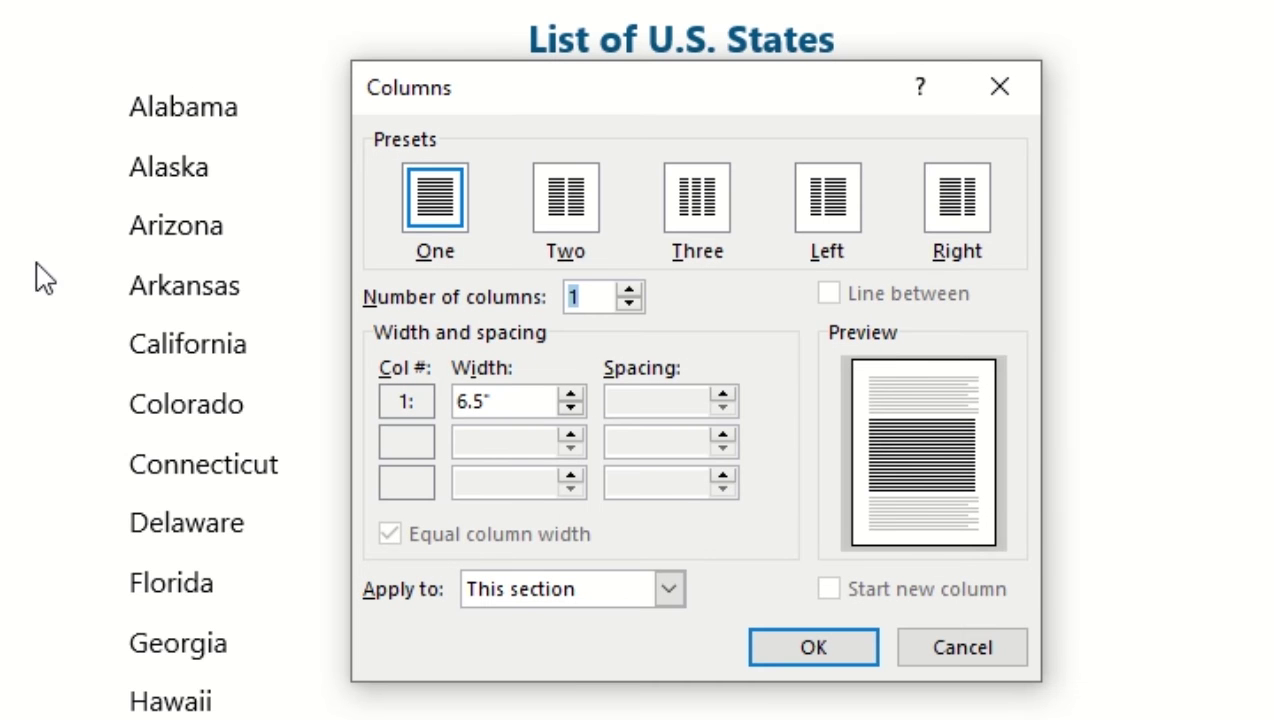
left_click(629, 292)
left_click(629, 292)
left_click(629, 292)
left_click(629, 291)
left_click(629, 291)
left_click(629, 291)
left_click(629, 291)
left_click(629, 291)
left_click(629, 291)
left_click(629, 304)
left_click(629, 304)
left_click(629, 304)
left_click(629, 304)
left_click(629, 304)
left_click(629, 304)
left_click(629, 304)
left_click(629, 304)
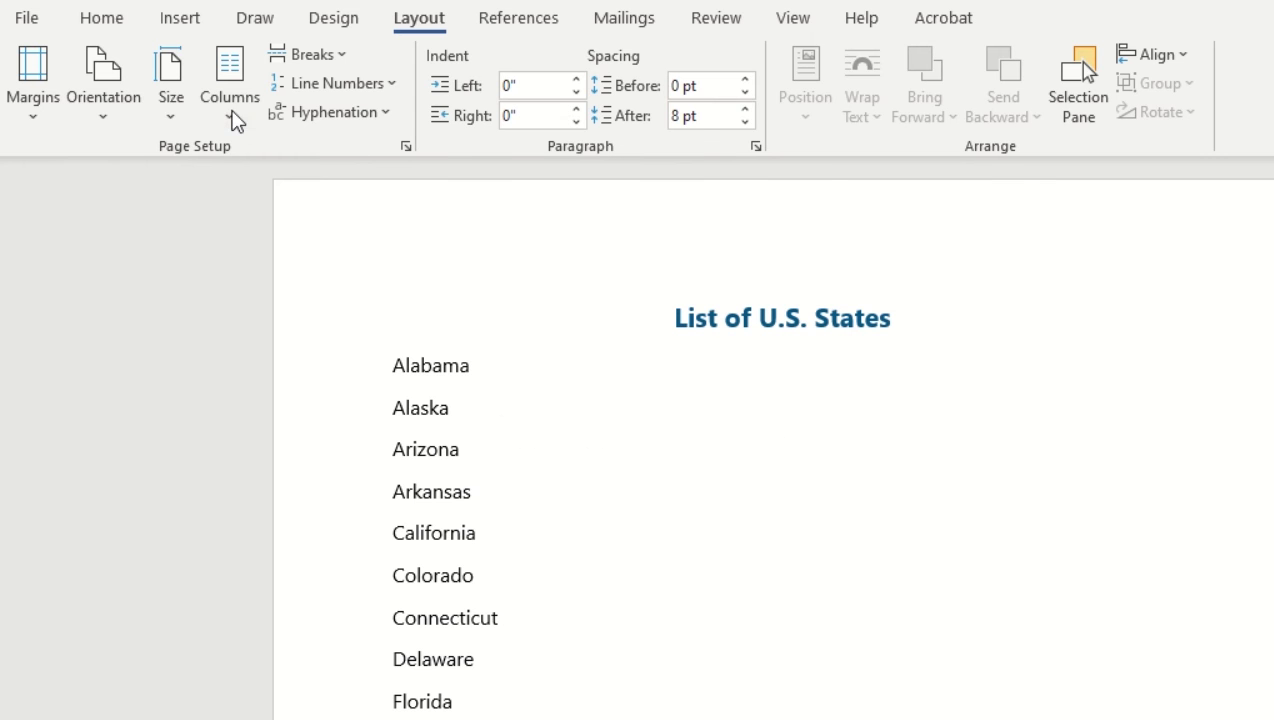
Apply the three-column layout to the section with the list of states
left_click(237, 122)
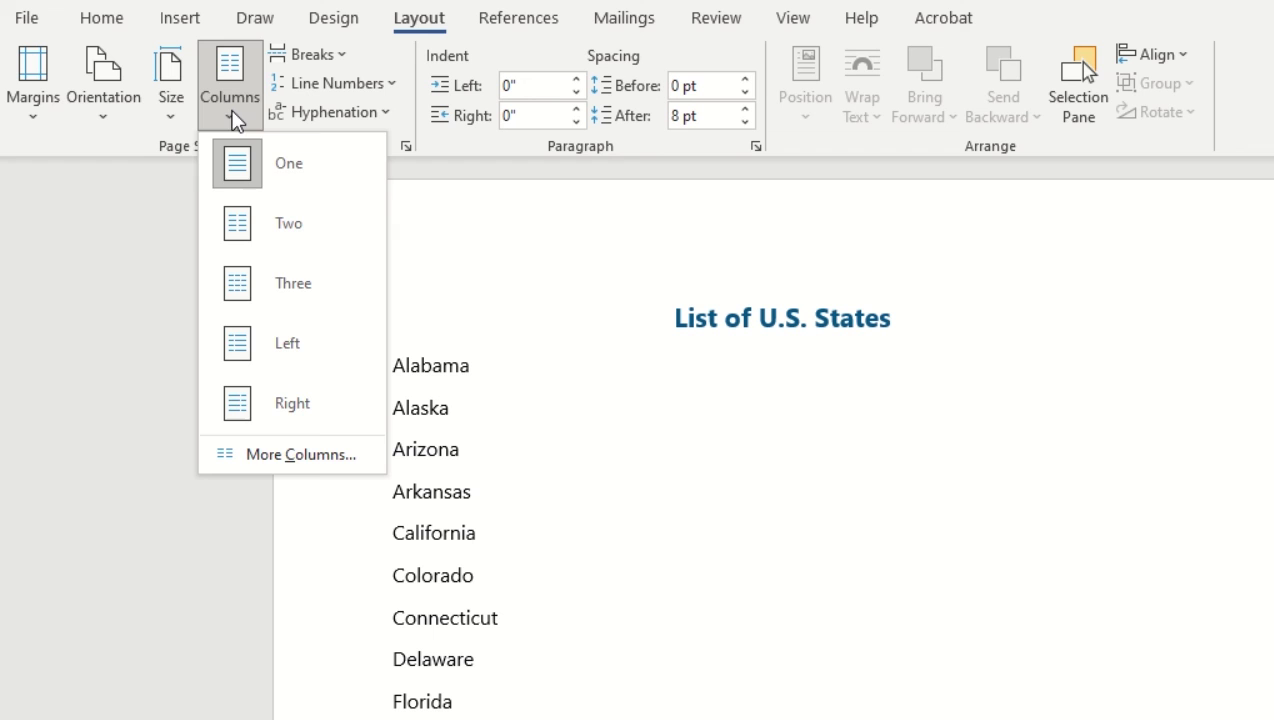
left_click(344, 287)
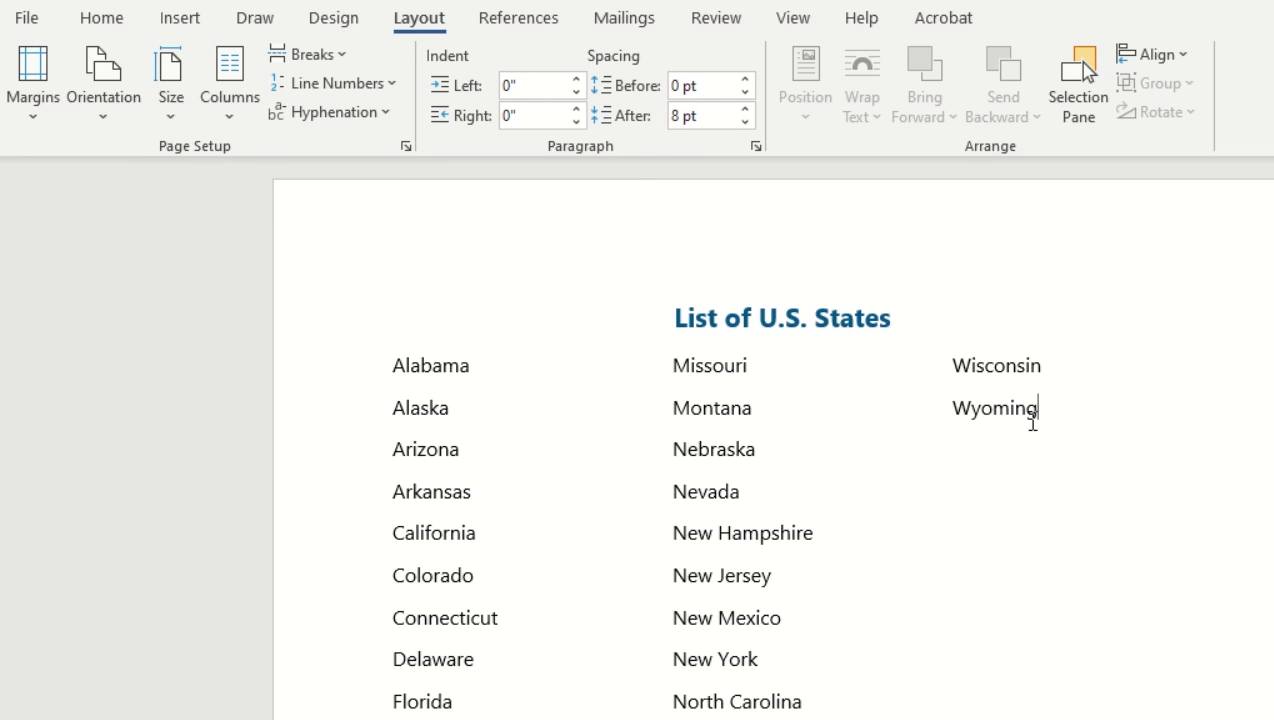
Generate three paragraphs of sample text below Wyoming with =rand(3) and review the columns
key("Return")
type("=rand(")
type("3)")
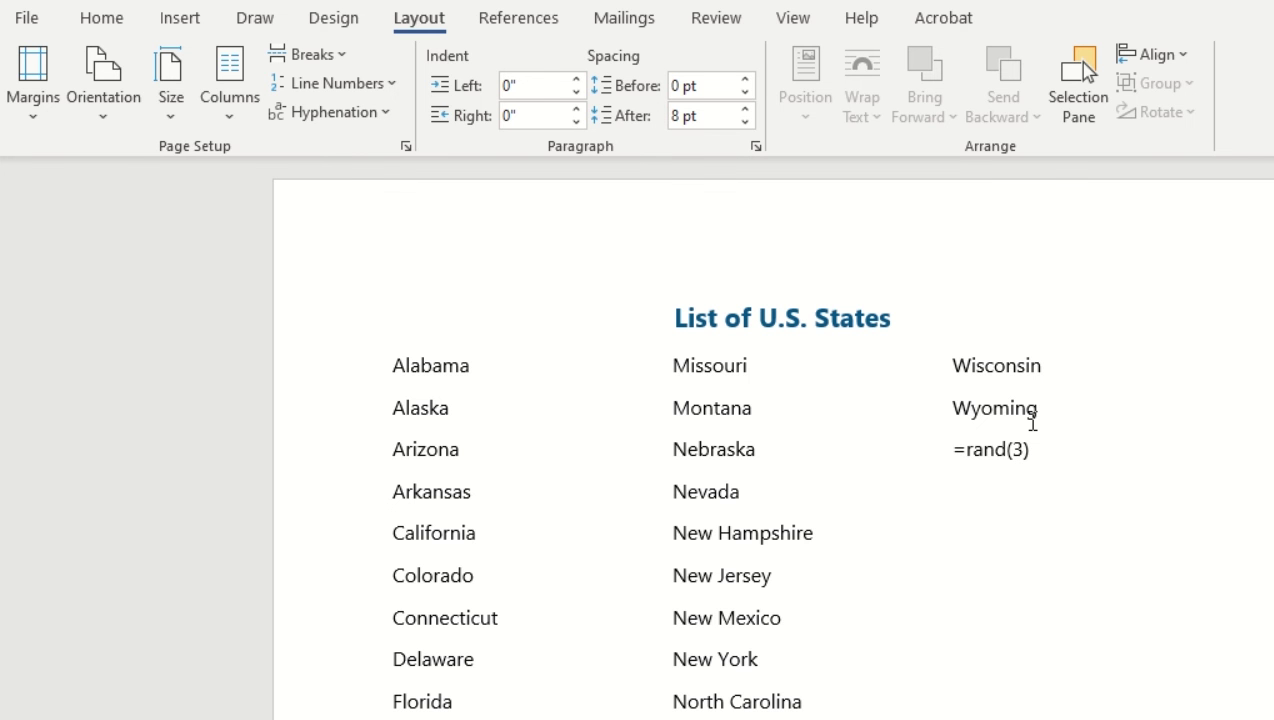
key("Return")
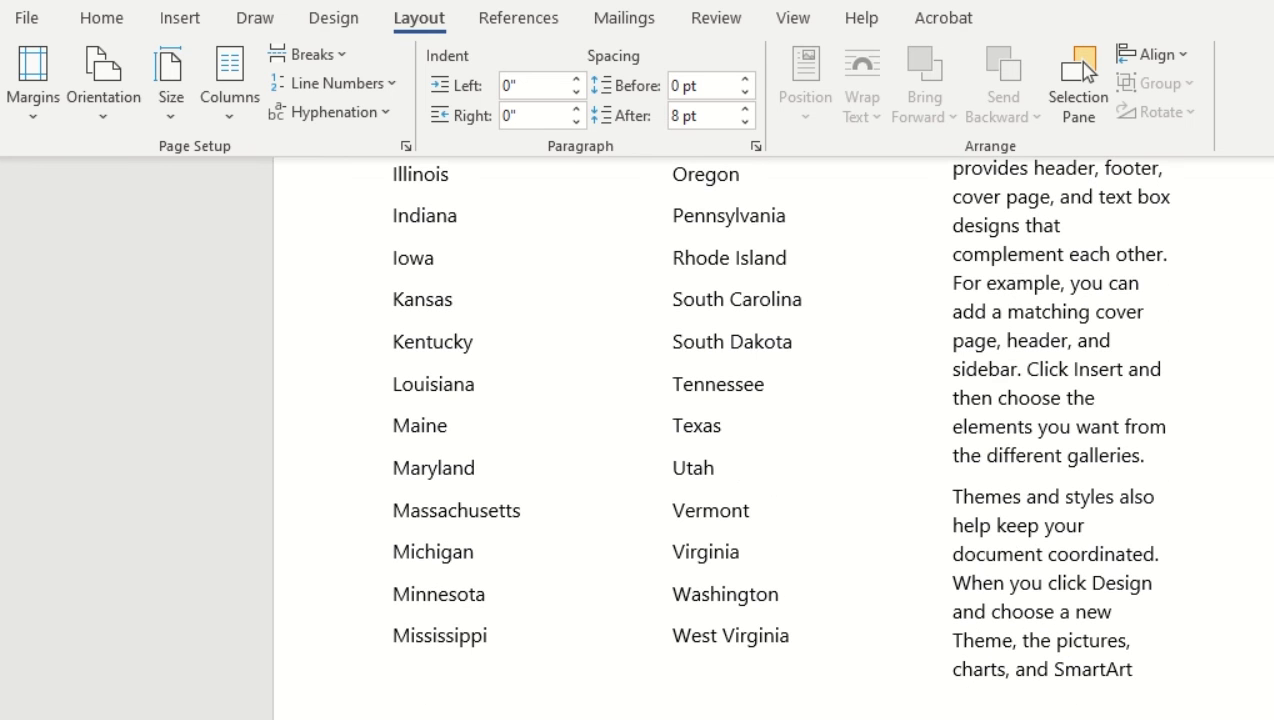
scroll(1129, 529, "up", 5)
scroll(1133, 527, "up", 6)
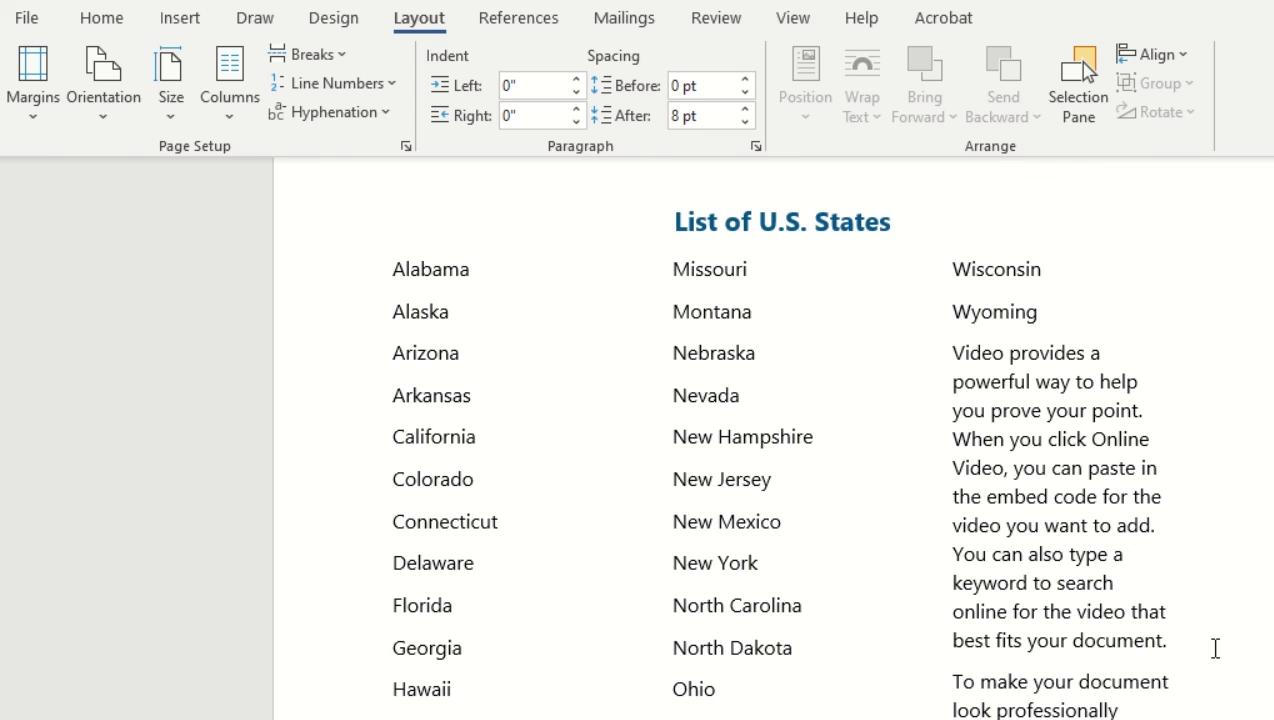
scroll(1215, 648, "up", 2)
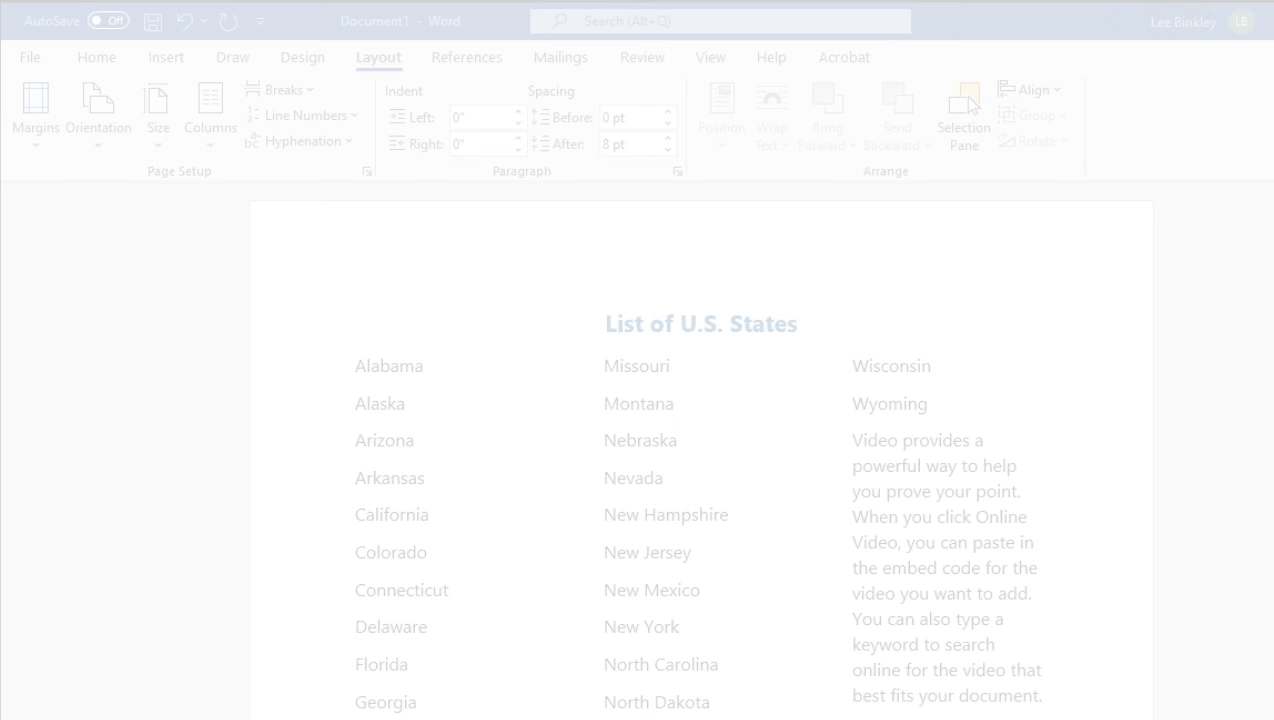